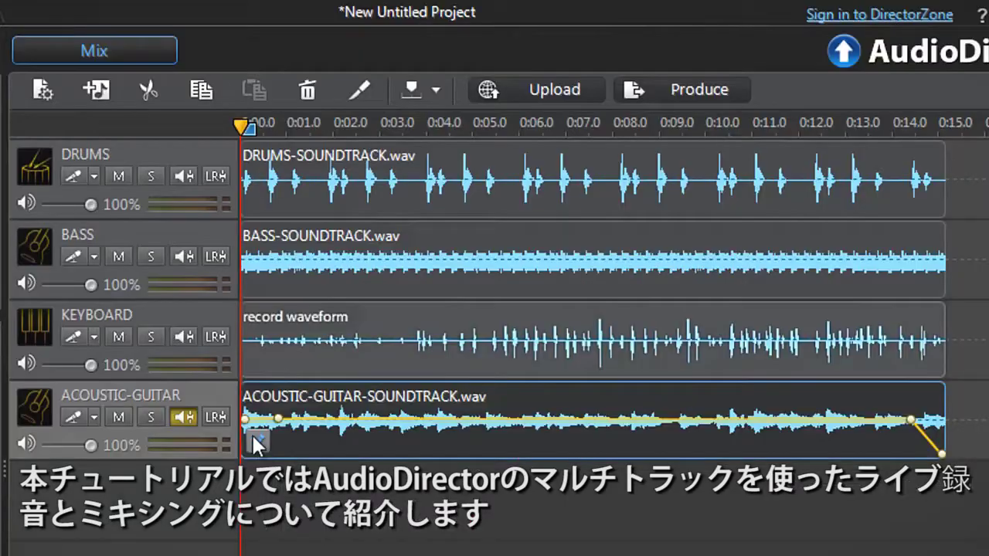
Step: In the demo mix, lower the guitar volume envelope to 89% and start a live recording
{"action": "left_click_drag", "start_coordinate": [255, 442], "coordinate": [225, 452]}
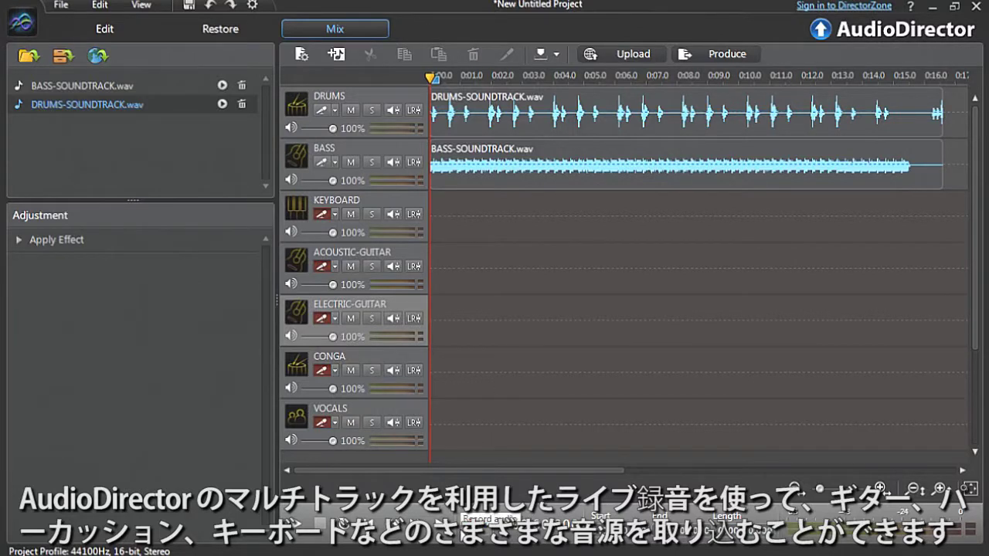
{"action": "left_click", "coordinate": [468, 510]}
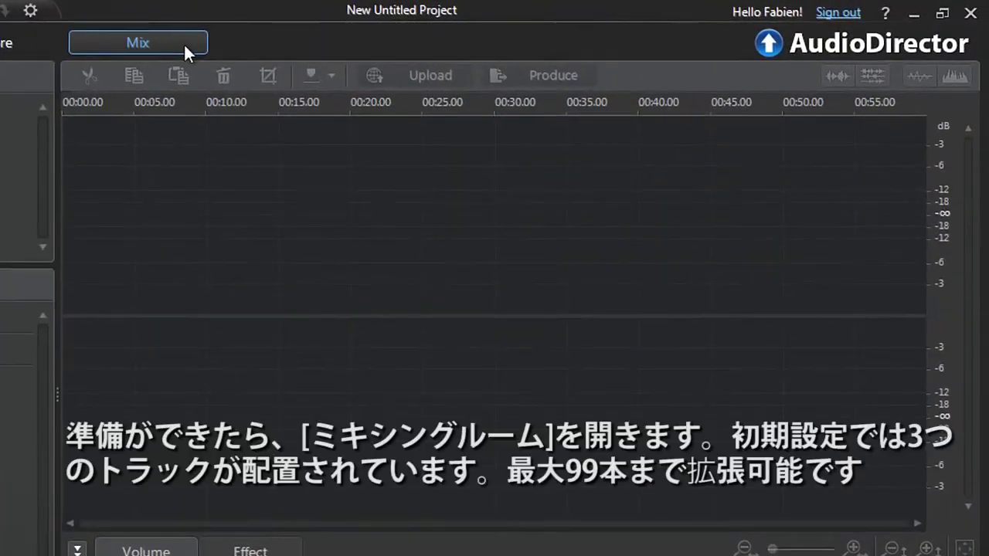
Step: In the Mix room, add audio tracks up to five, then remove Track 5
{"action": "left_click", "coordinate": [183, 43]}
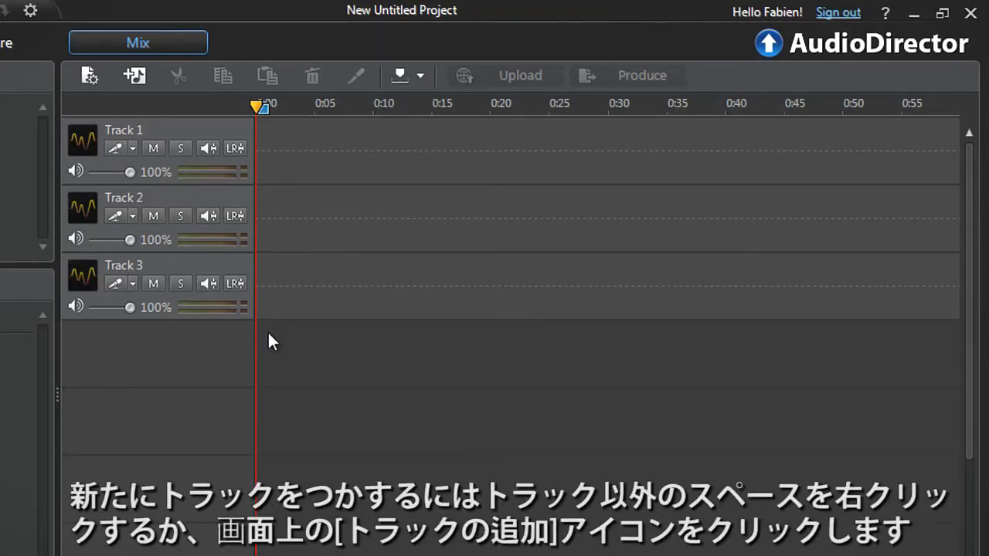
{"action": "right_click", "coordinate": [269, 335]}
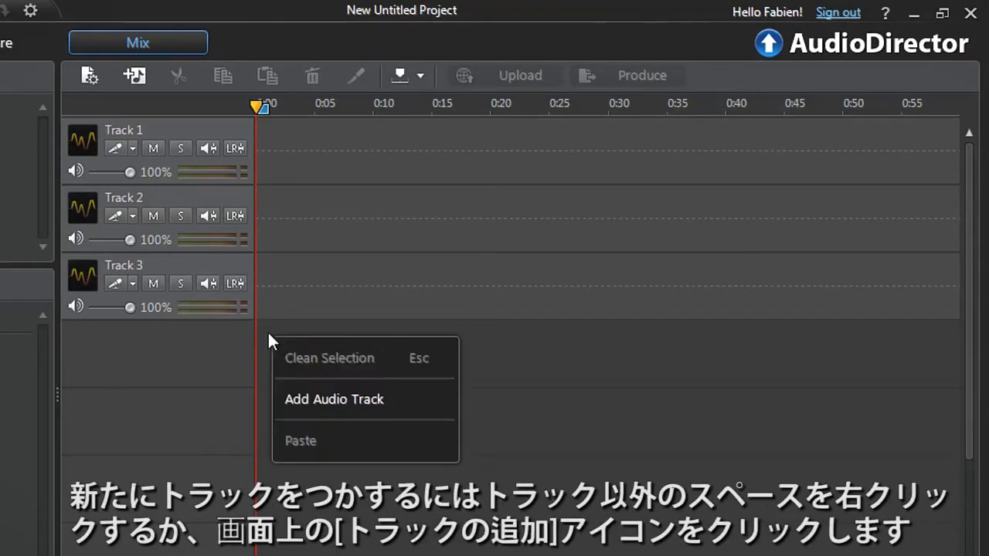
{"action": "left_click", "coordinate": [290, 400]}
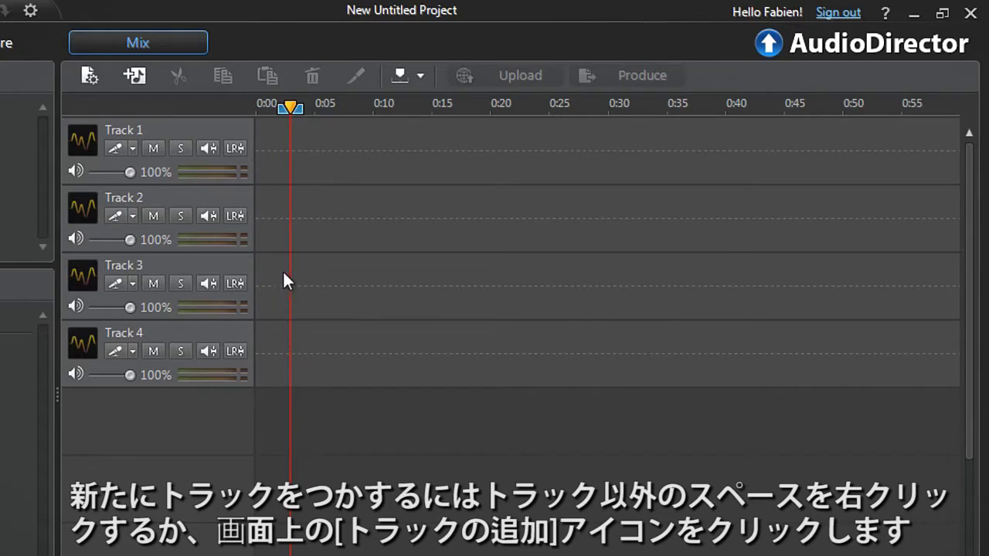
{"action": "left_click", "coordinate": [146, 78]}
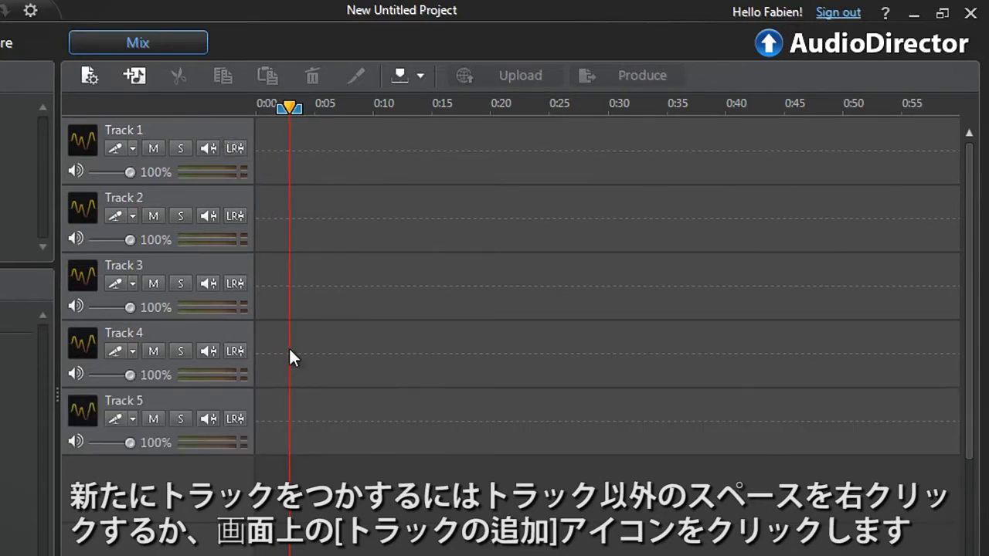
{"action": "right_click", "coordinate": [289, 421]}
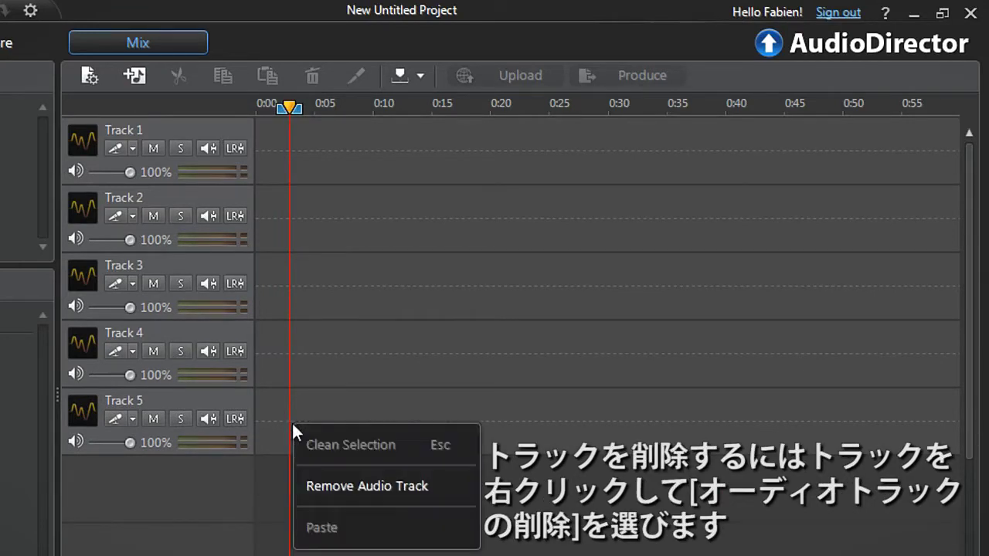
{"action": "left_click", "coordinate": [310, 485]}
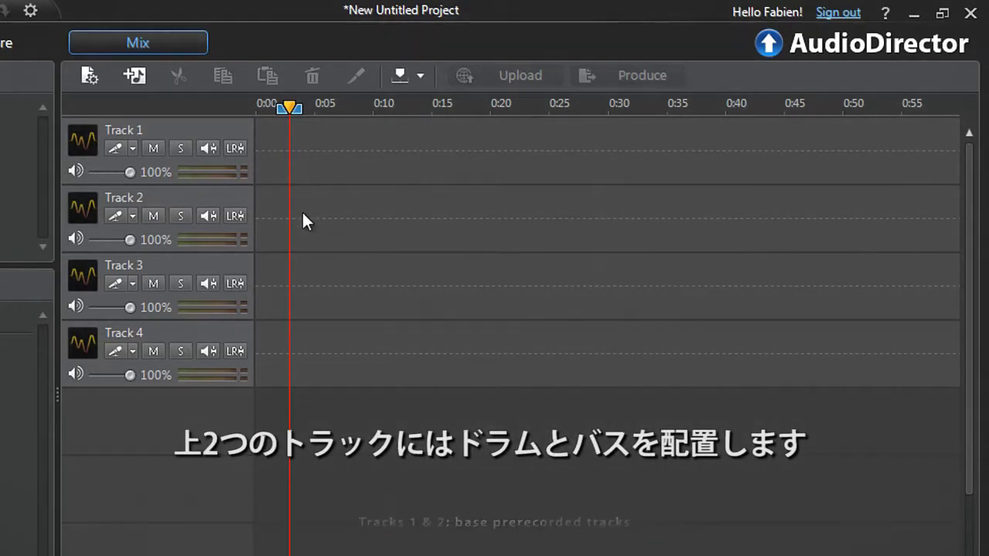
Step: Rename Track 1 to DRUMS and Track 2 to BASS
{"action": "double_click", "coordinate": [128, 128]}
{"action": "type", "text": "DRUMS"}
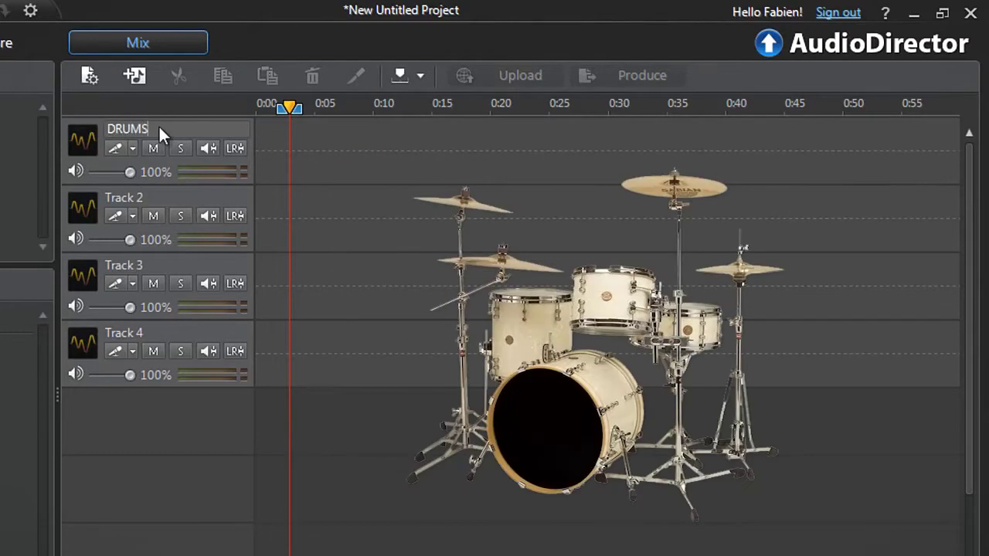
{"action": "key", "text": "Return"}
{"action": "double_click", "coordinate": [150, 199]}
{"action": "type", "text": "BASS"}
{"action": "key", "text": "Return"}
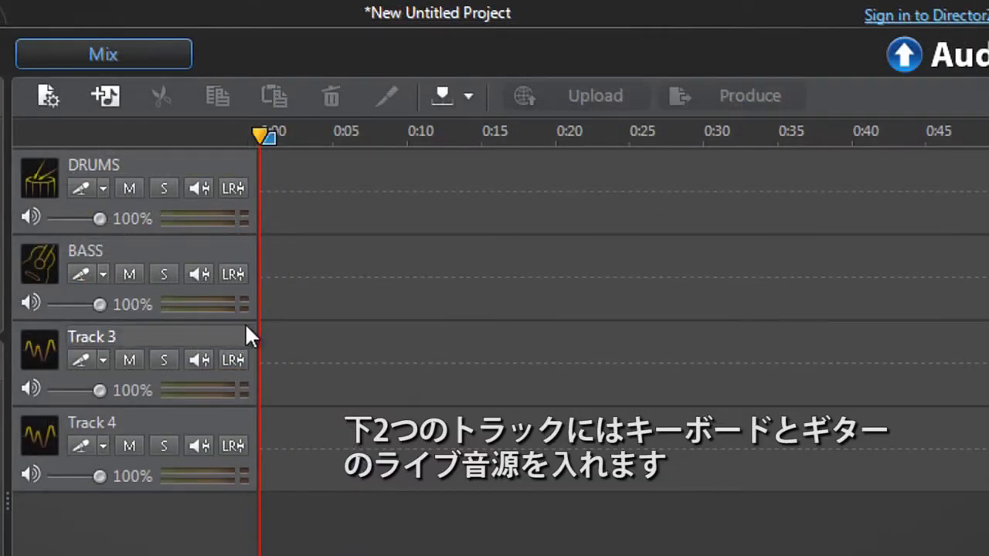
Step: Rename Track 3 to KEYBOARD and Track 4 to ACOUSTIC-GUITAR
{"action": "double_click", "coordinate": [246, 325]}
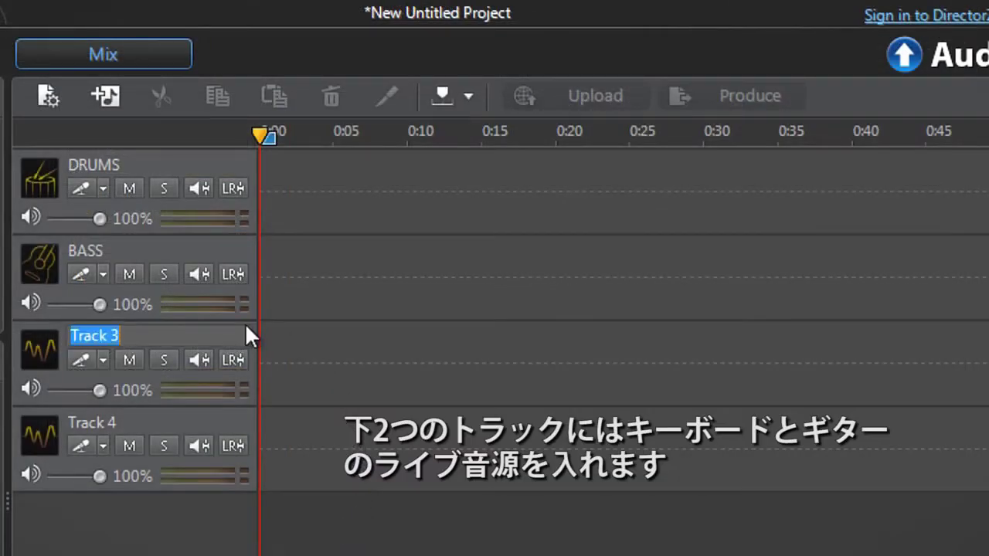
{"action": "type", "text": "KEYBOARD"}
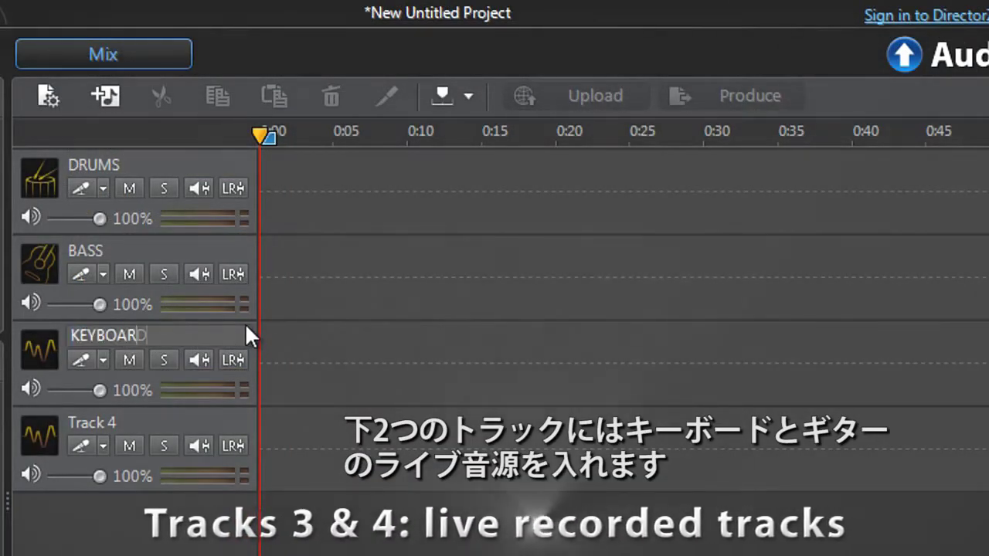
{"action": "key", "text": "Return"}
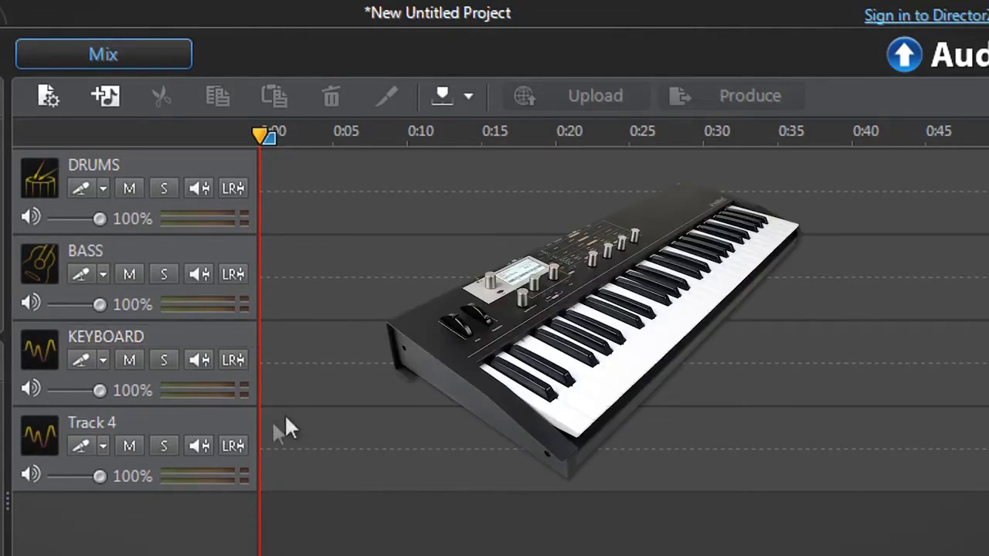
{"action": "double_click", "coordinate": [251, 421]}
{"action": "type", "text": "AC"}
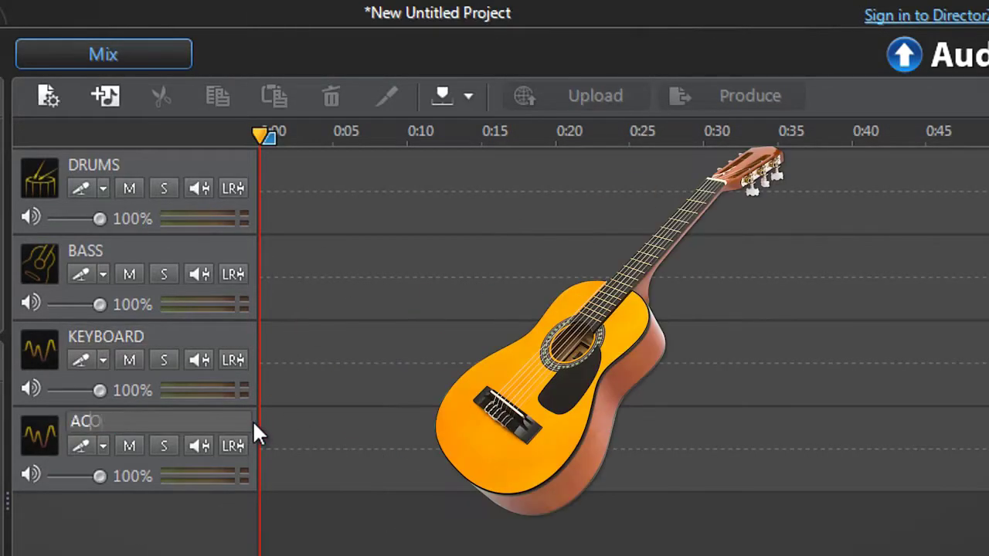
{"action": "type", "text": "OUSTIC-GUITAR"}
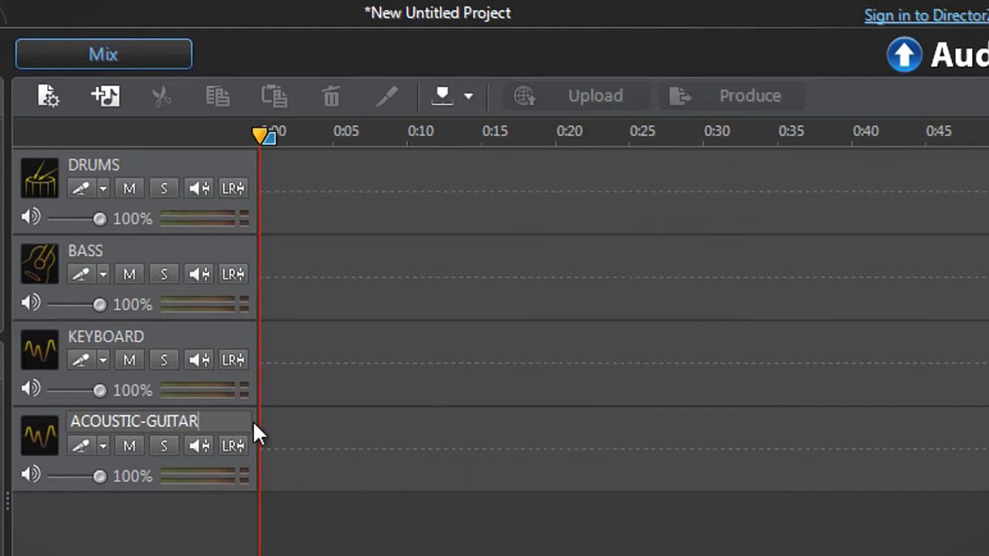
{"action": "key", "text": "Return"}
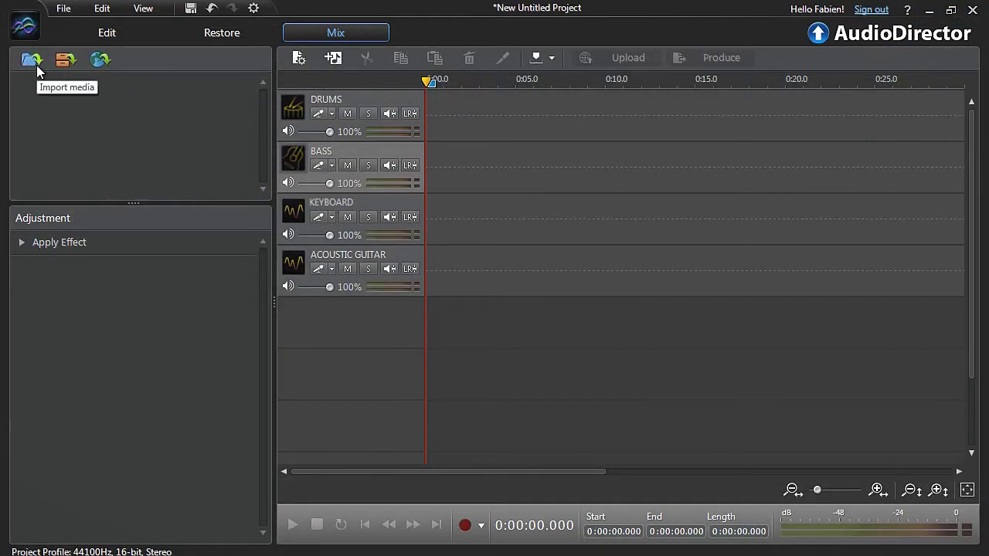
Step: Import the drums and bass WAV files and place each at 0:00 on the DRUMS and BASS tracks
{"action": "left_click", "coordinate": [36, 65]}
{"action": "left_click", "coordinate": [207, 112]}
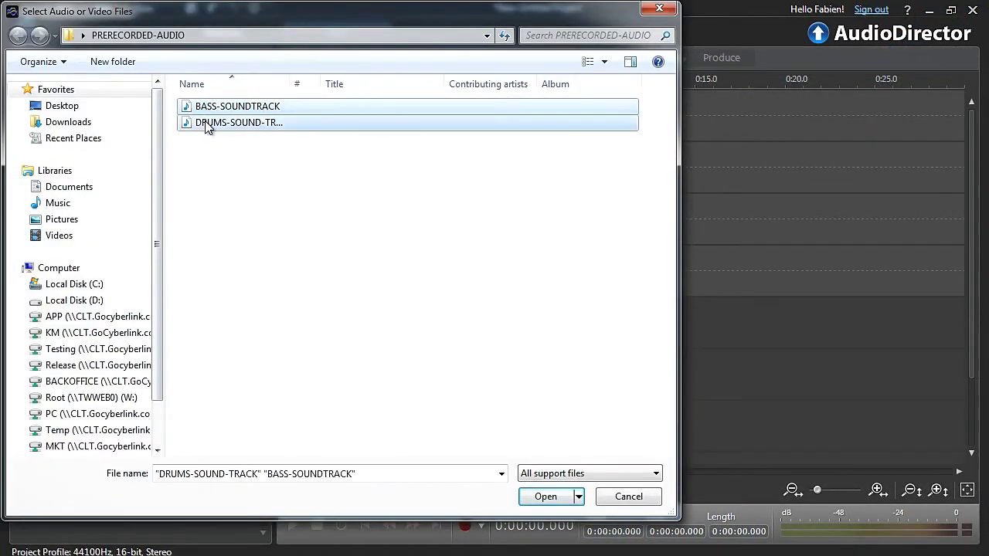
{"action": "left_click", "coordinate": [537, 497]}
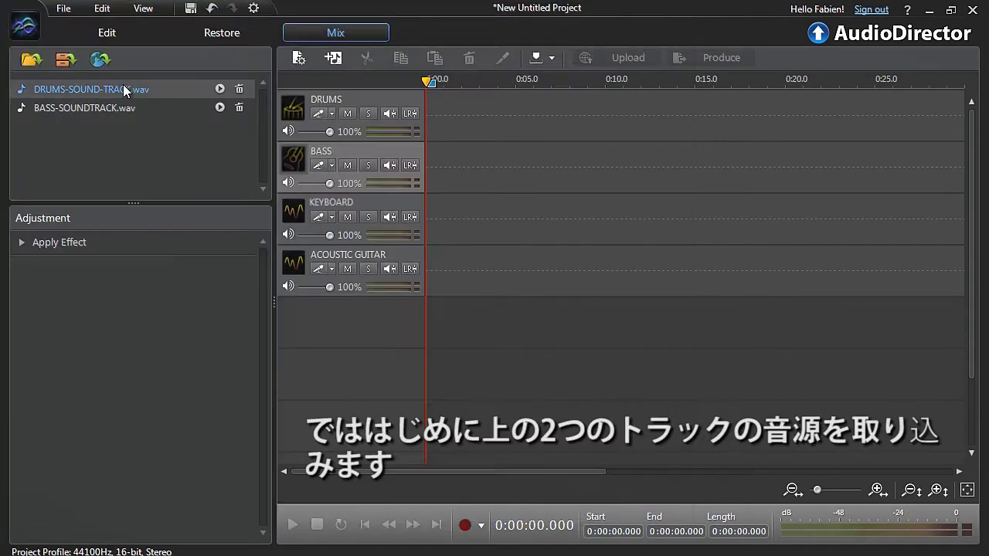
{"action": "left_click_drag", "start_coordinate": [122, 87], "coordinate": [437, 130]}
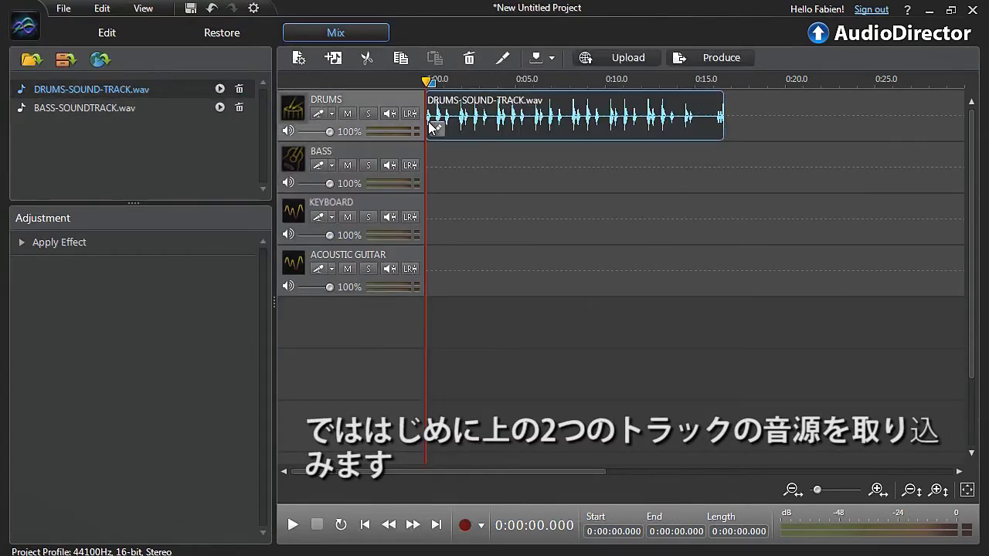
{"action": "left_click_drag", "start_coordinate": [147, 107], "coordinate": [430, 171]}
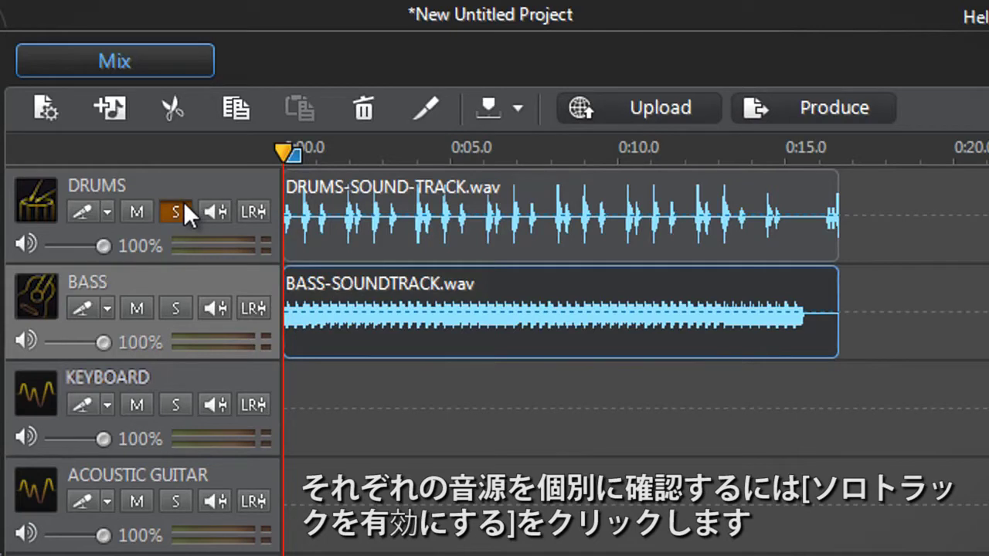
{"action": "key", "text": "space"}
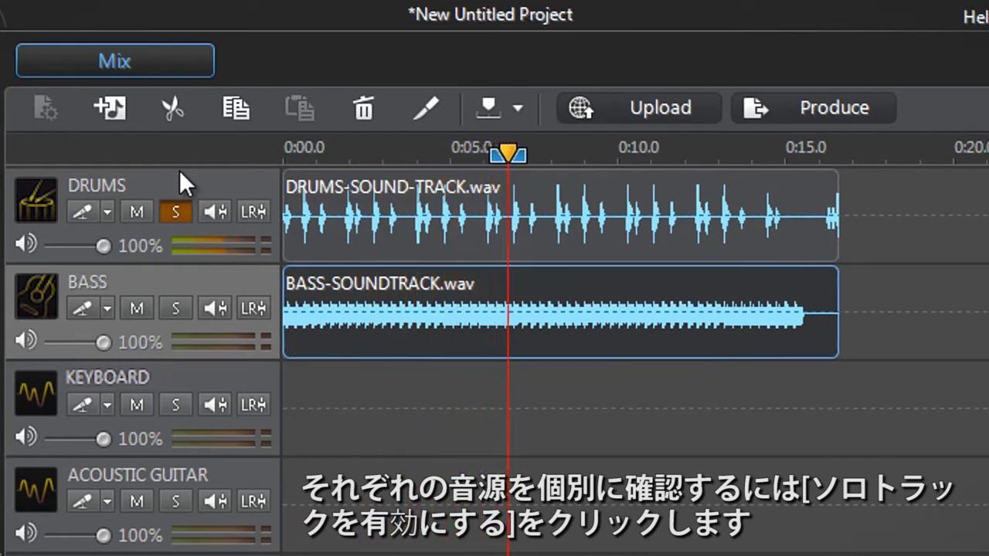
{"action": "key", "text": "space"}
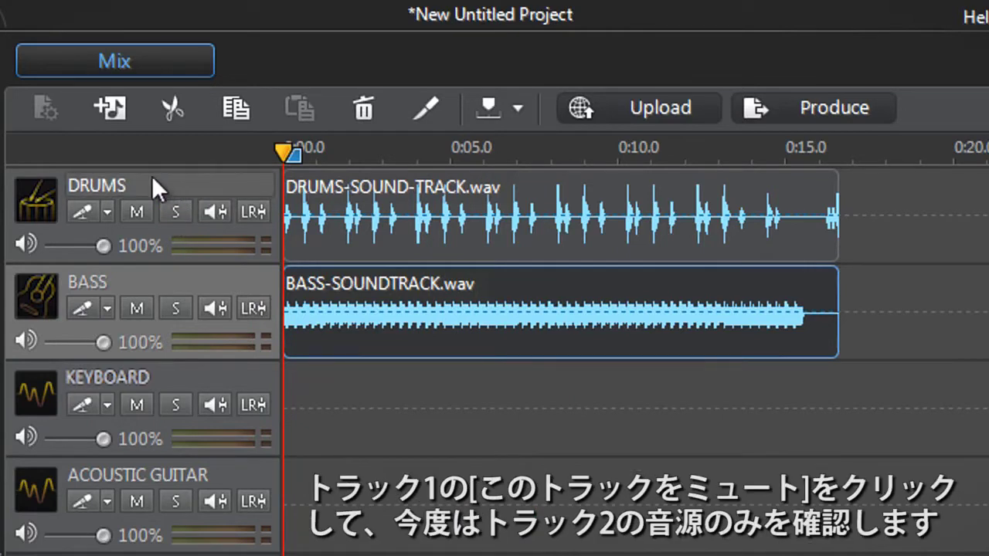
{"action": "left_click", "coordinate": [137, 210]}
{"action": "key", "text": "space"}
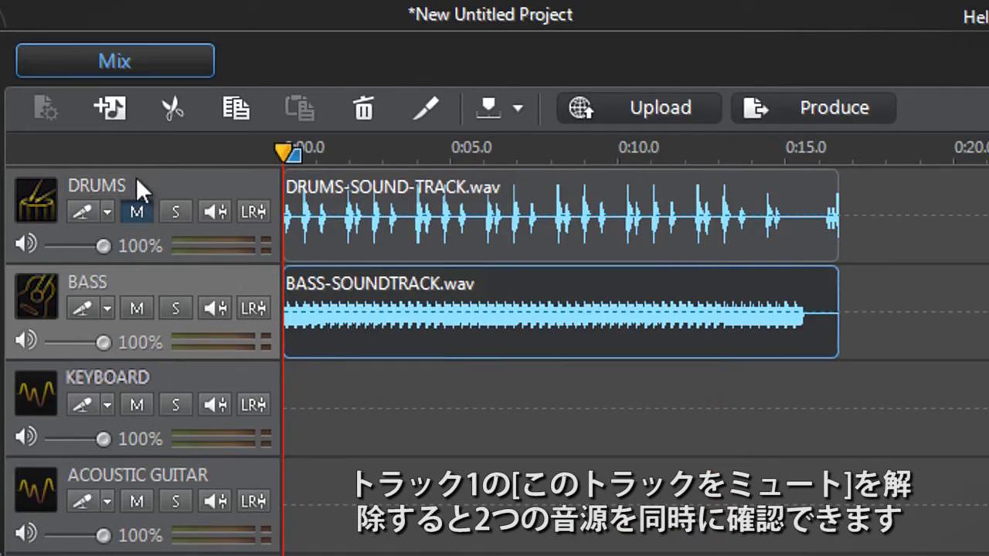
{"action": "left_click", "coordinate": [135, 211]}
{"action": "key", "text": "space"}
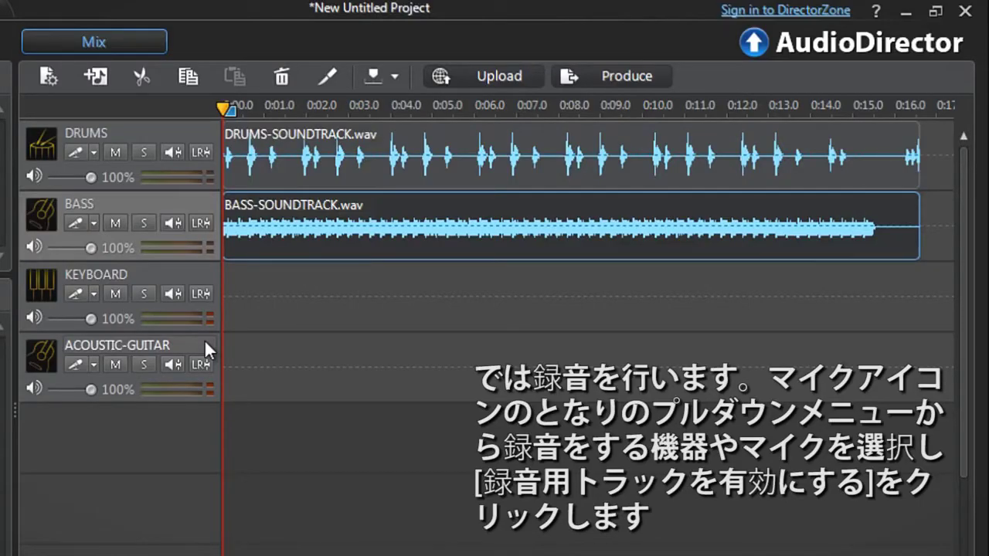
Step: Set the KEYBOARD track's recording input source to Stereo: Microphone
{"action": "left_click", "coordinate": [94, 294]}
{"action": "left_click", "coordinate": [126, 369]}
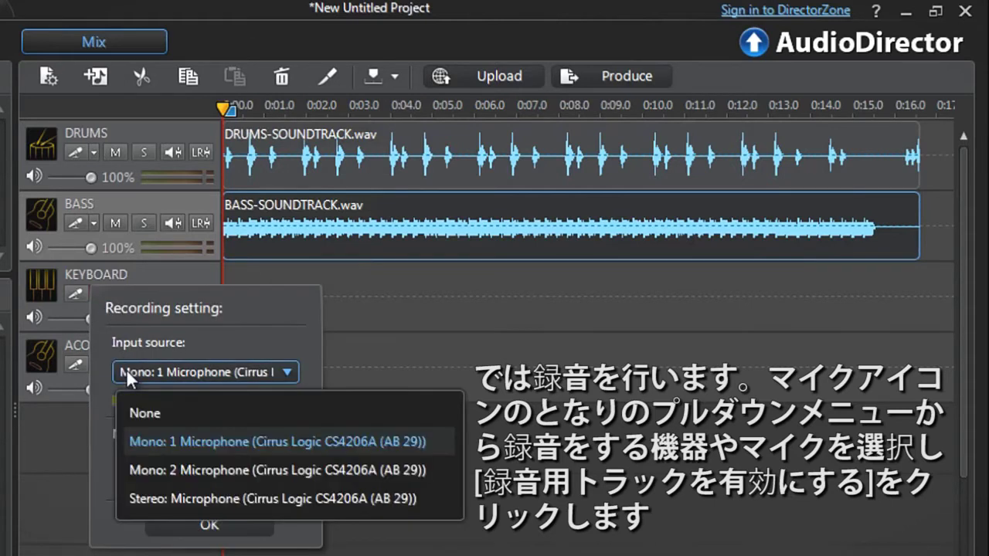
{"action": "left_click", "coordinate": [152, 498]}
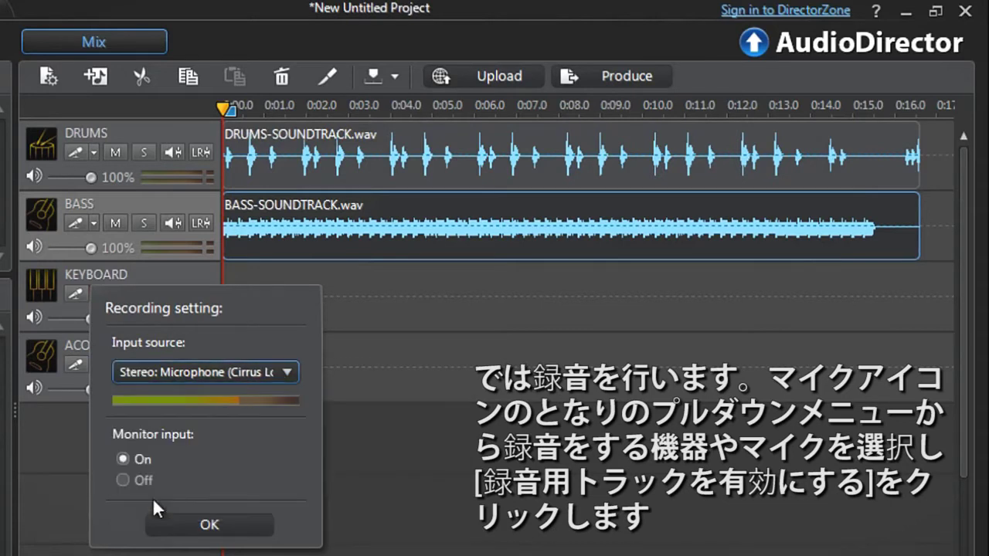
{"action": "left_click", "coordinate": [165, 529]}
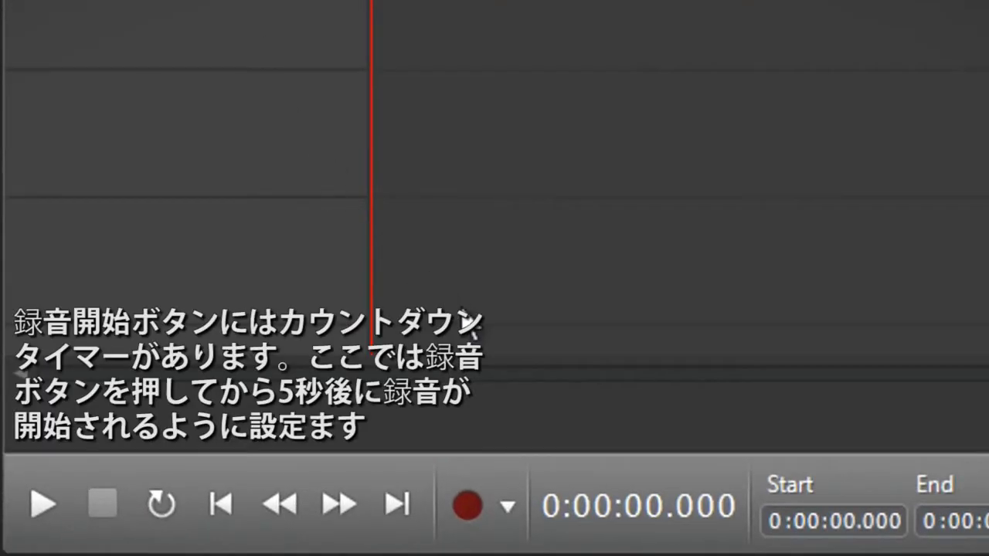
Step: Enable a 5-second countdown timer before recording starts
{"action": "left_click", "coordinate": [508, 506]}
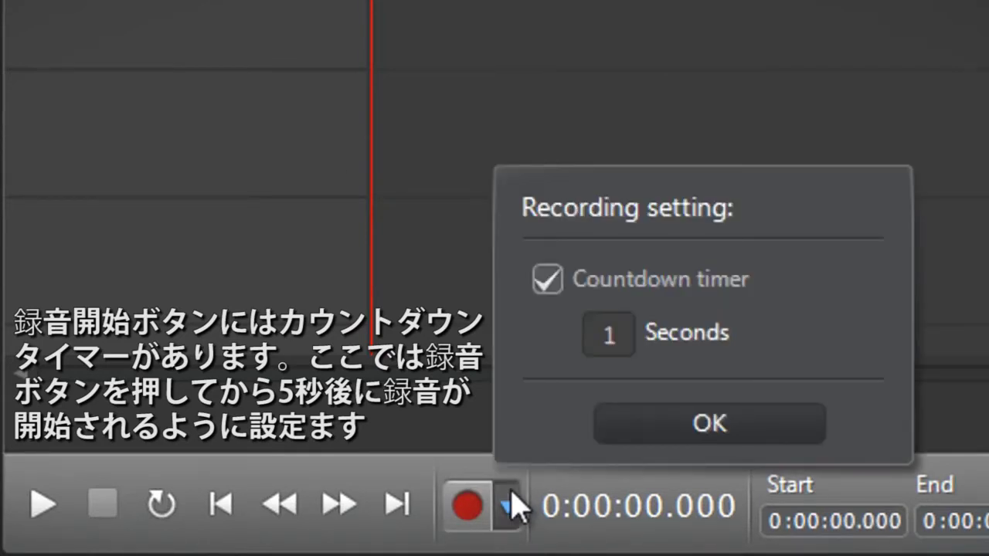
{"action": "left_click", "coordinate": [642, 290]}
{"action": "type", "text": "5"}
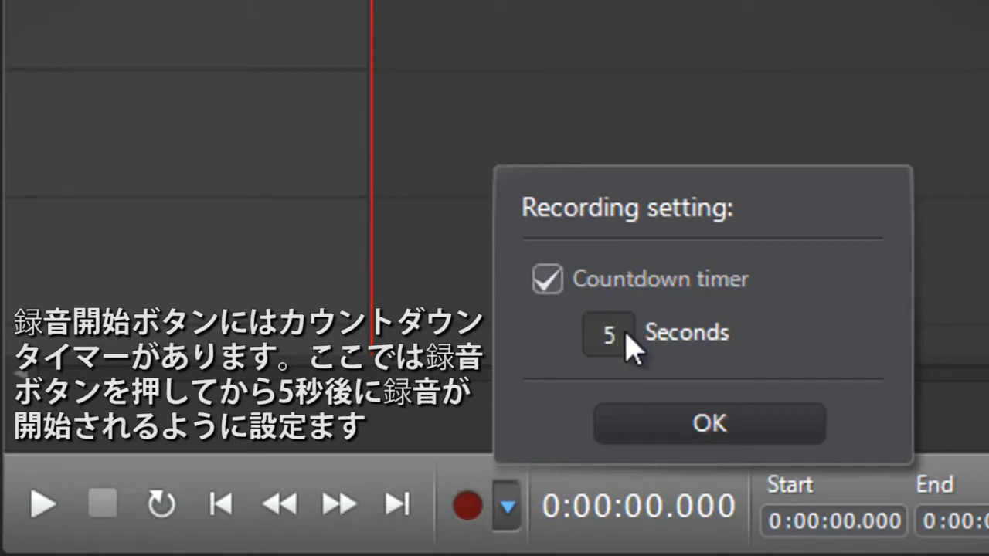
{"action": "left_click", "coordinate": [638, 439]}
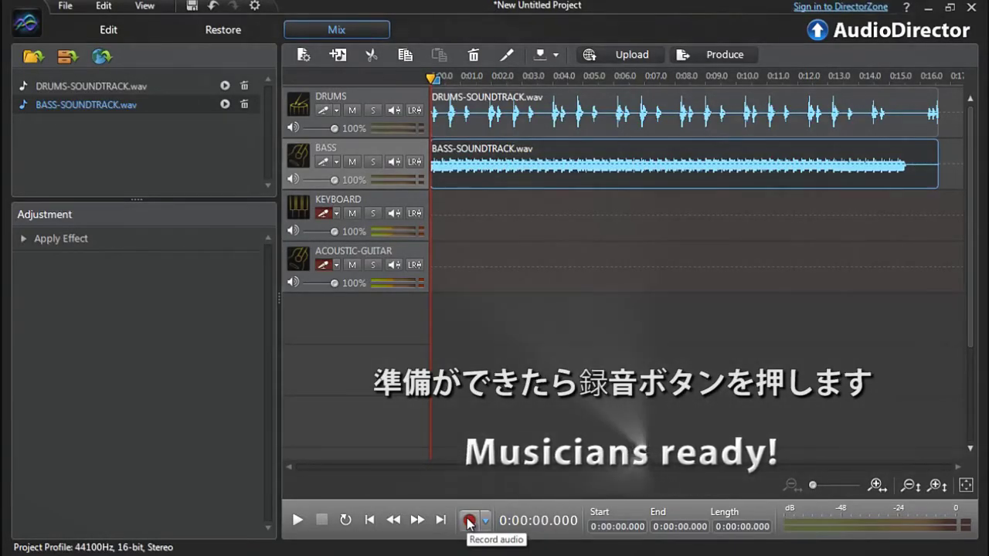
Step: Record a take after the countdown, stop it, then start recording again
{"action": "left_click", "coordinate": [469, 521]}
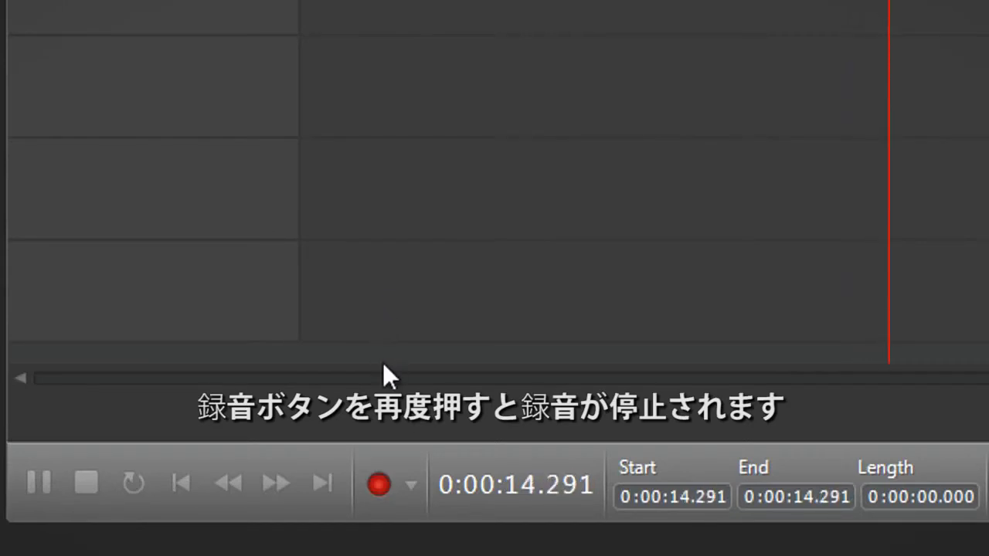
{"action": "left_click", "coordinate": [381, 481]}
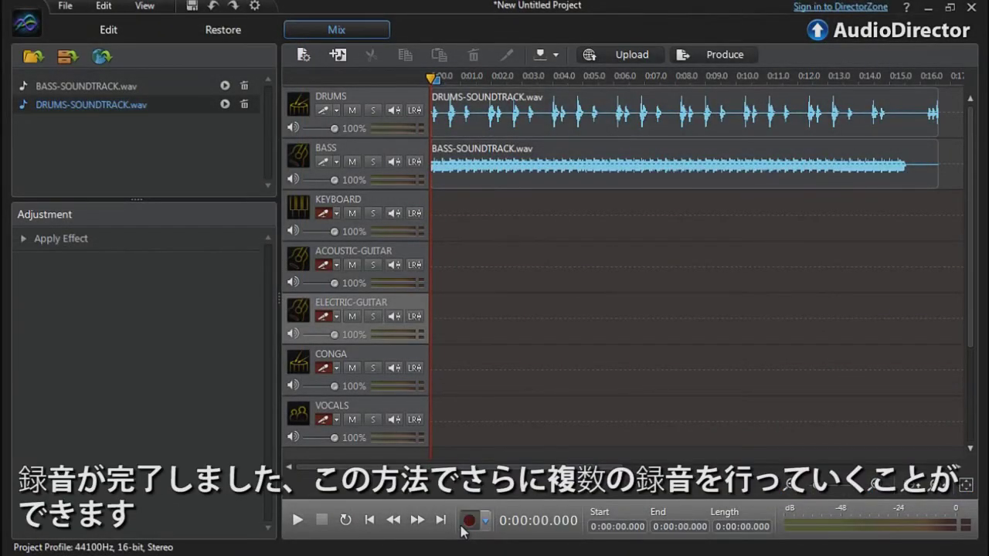
{"action": "left_click", "coordinate": [468, 520]}
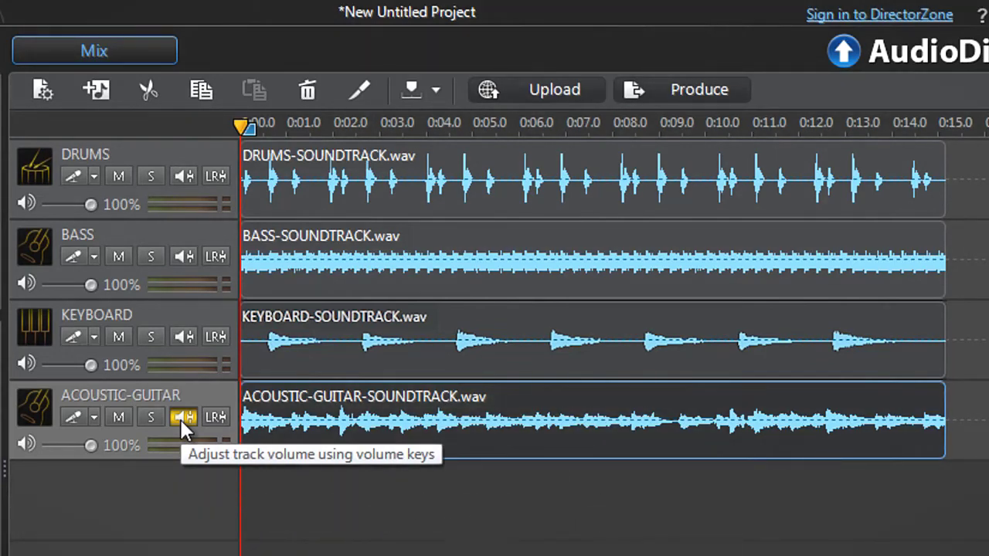
Step: Add ACOUSTIC-GUITAR volume keyframes, drag the first and last down, then right-click a middle keyframe
{"action": "left_click", "coordinate": [181, 419]}
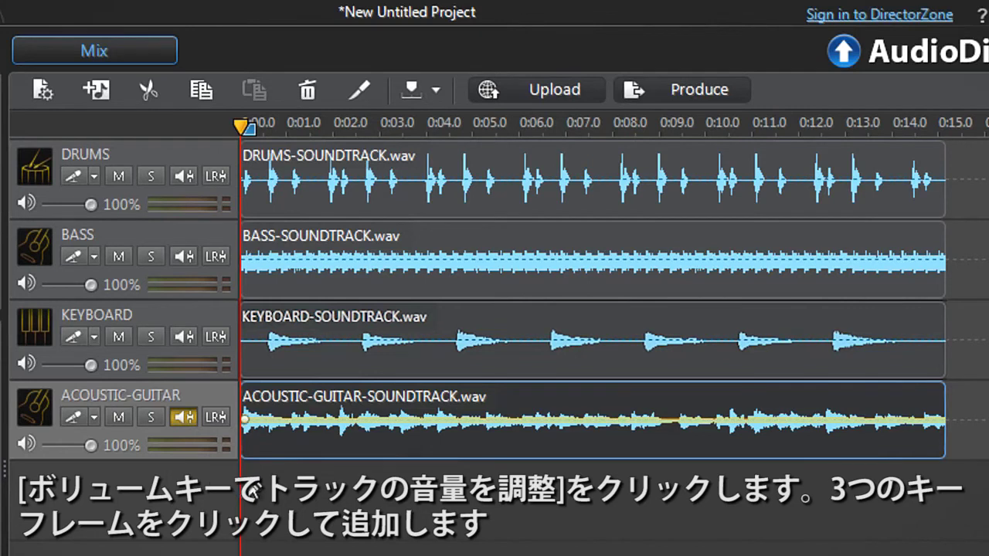
{"action": "mouse_move", "coordinate": [282, 424]}
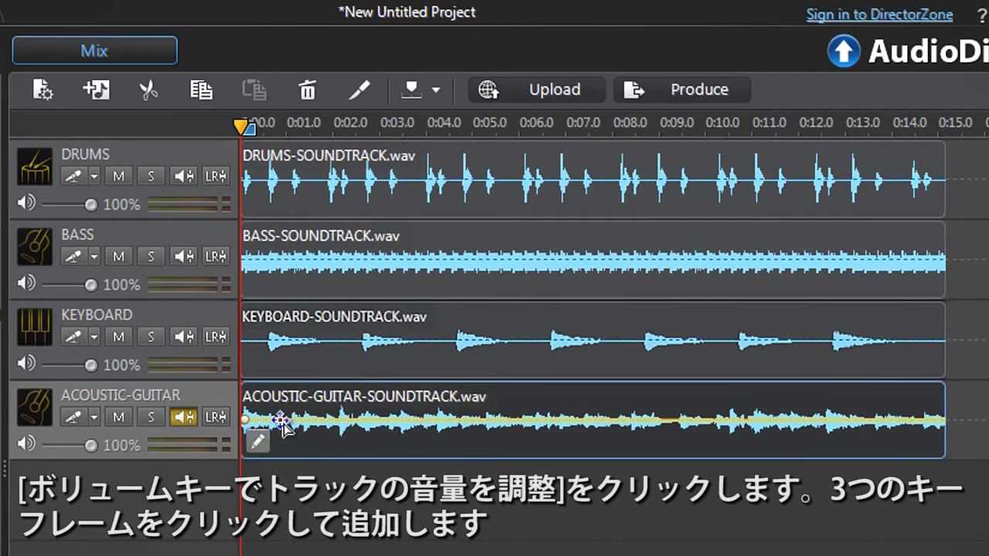
{"action": "left_click", "coordinate": [279, 418]}
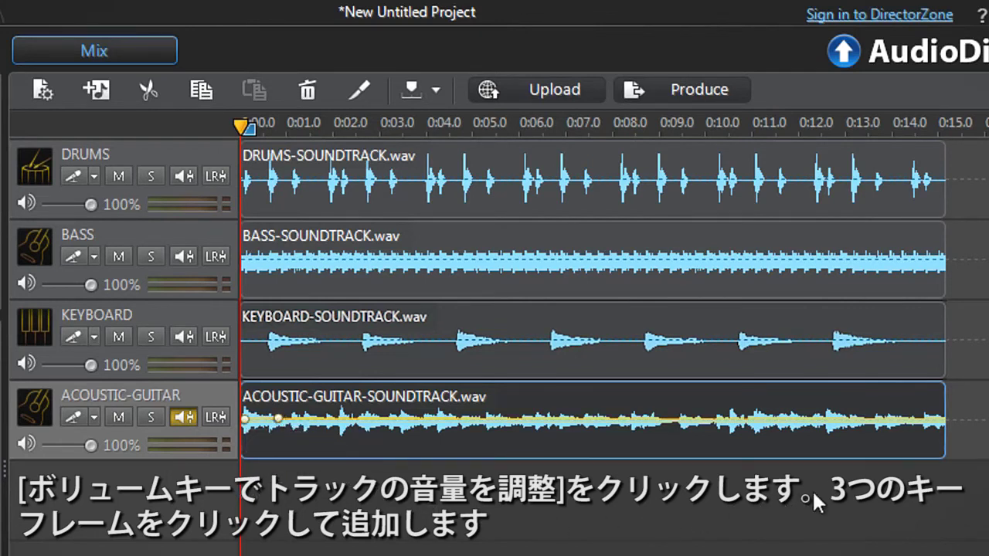
{"action": "left_click", "coordinate": [912, 421]}
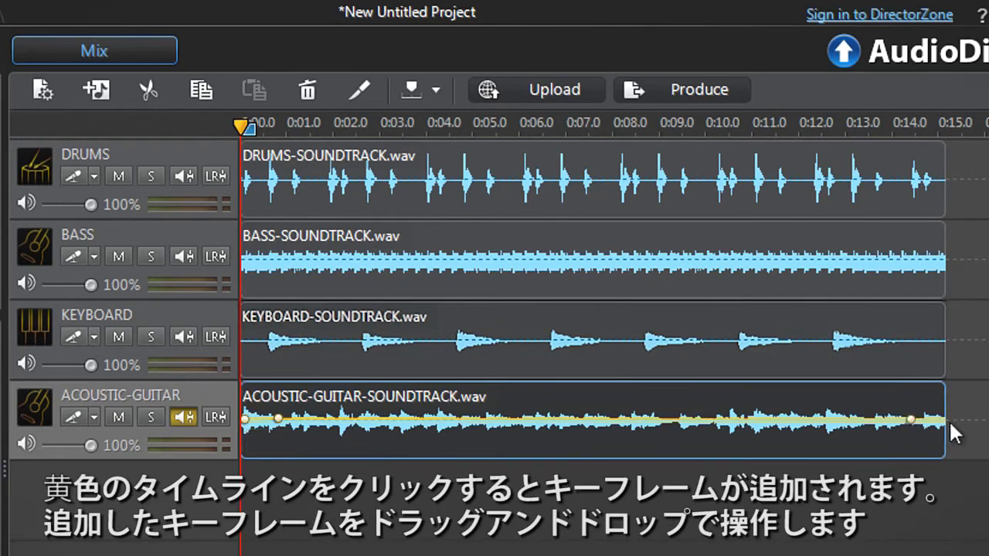
{"action": "left_click_drag", "start_coordinate": [944, 421], "coordinate": [944, 462]}
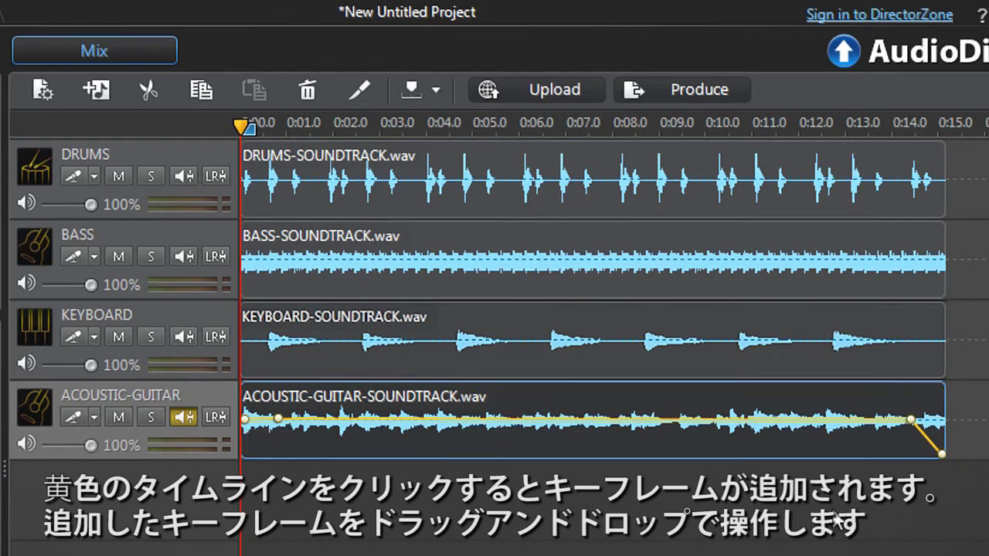
{"action": "left_click_drag", "start_coordinate": [244, 419], "coordinate": [225, 464]}
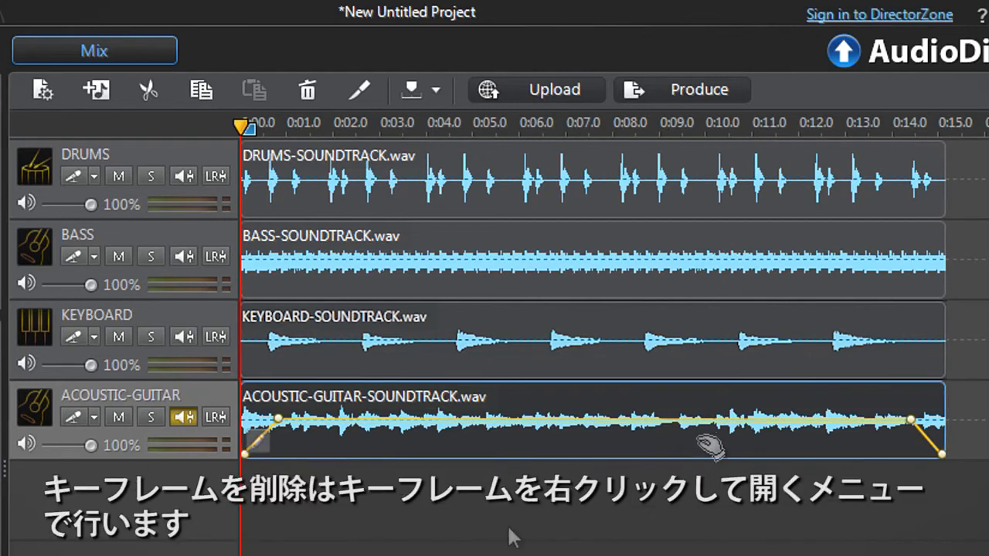
{"action": "left_click", "coordinate": [704, 421]}
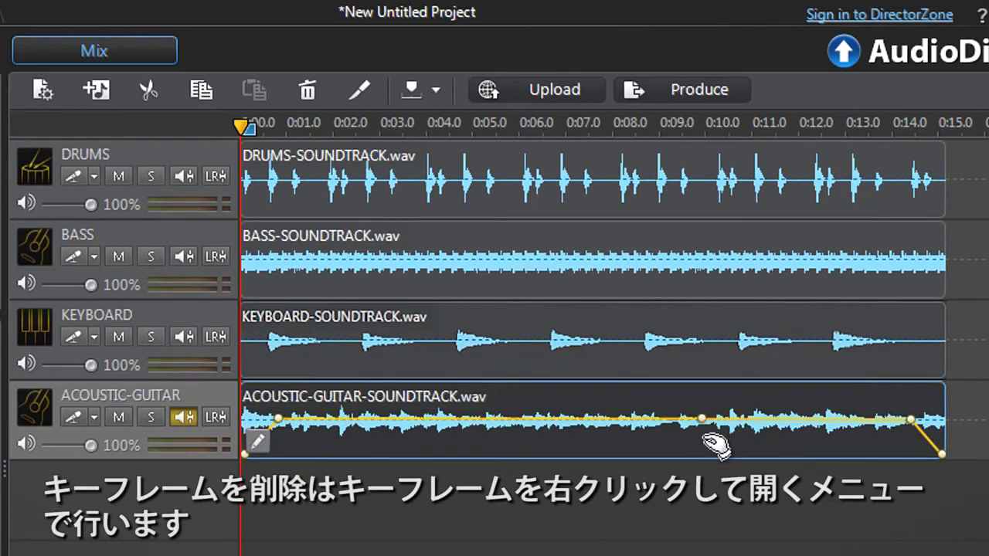
{"action": "right_click", "coordinate": [704, 422]}
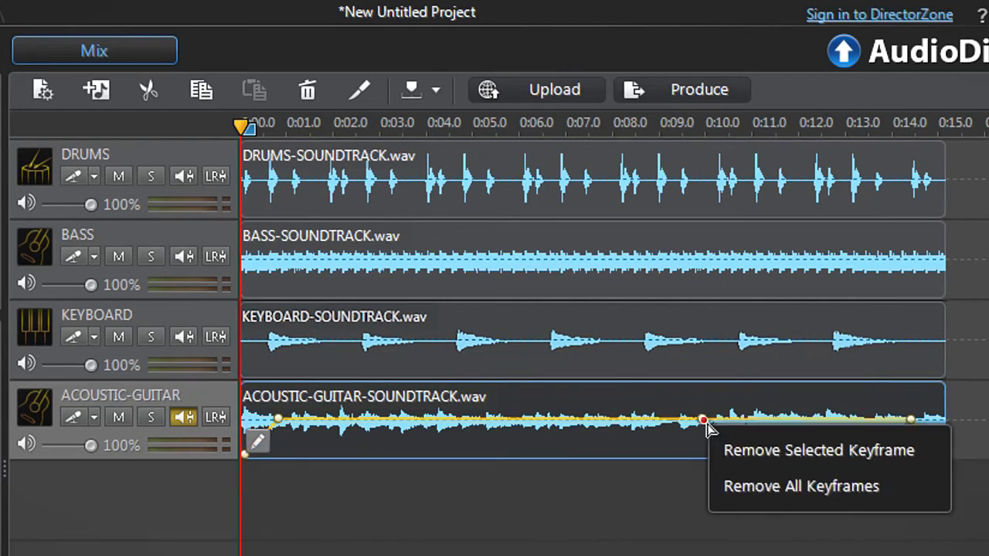